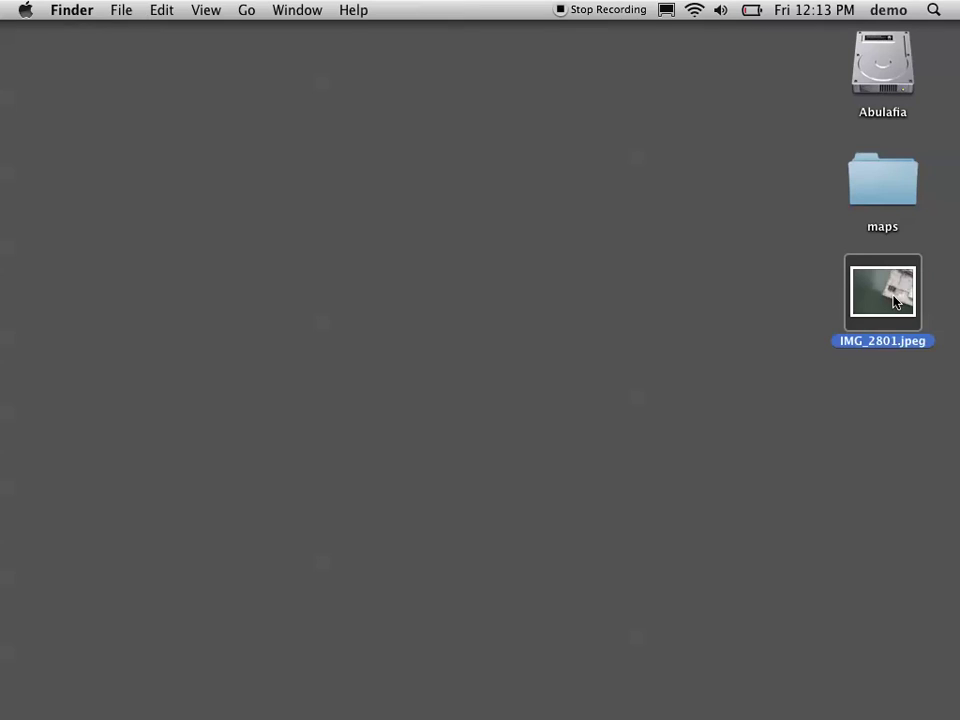
Step: Quick Look IMG_2801.jpeg on the desktop, then restore the MapKnitter Chrome window from the Dock
key(space)
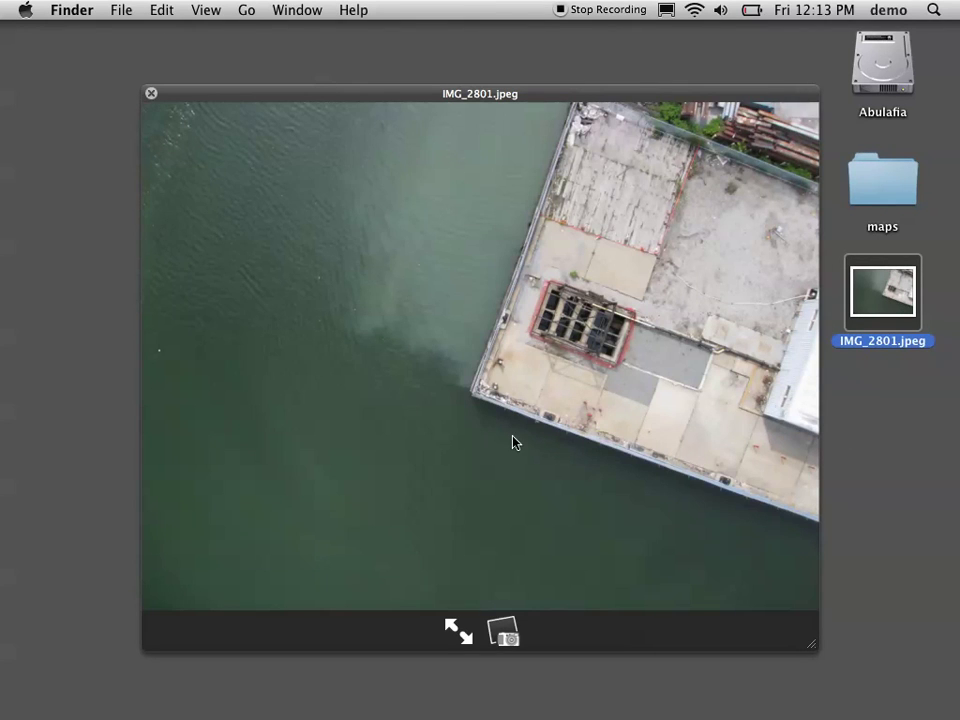
key(space)
mouse_move(662, 716)
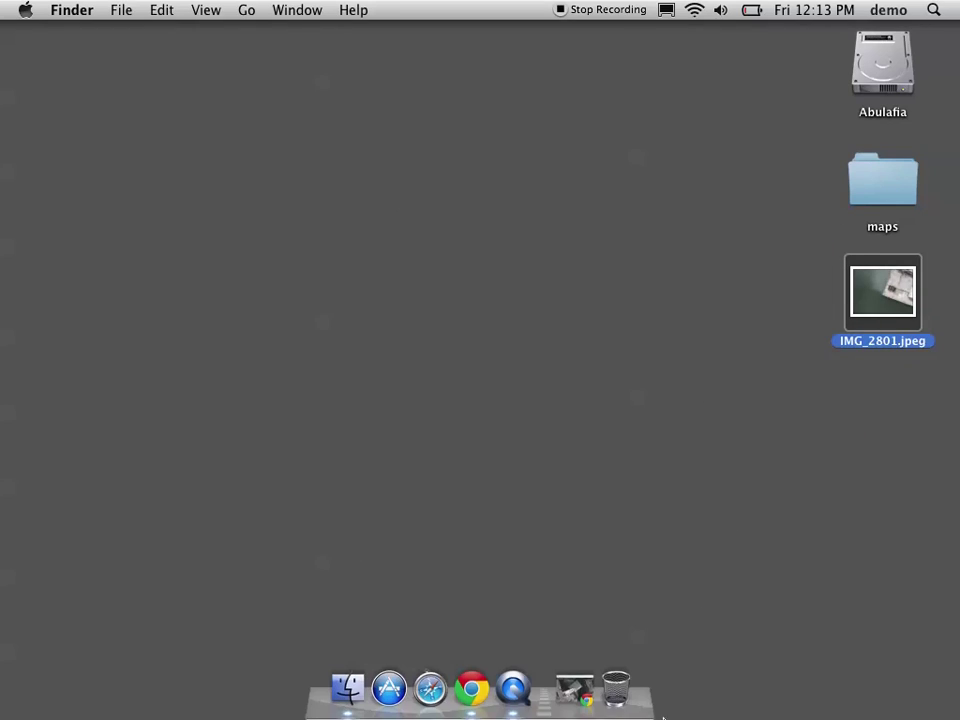
click(577, 690)
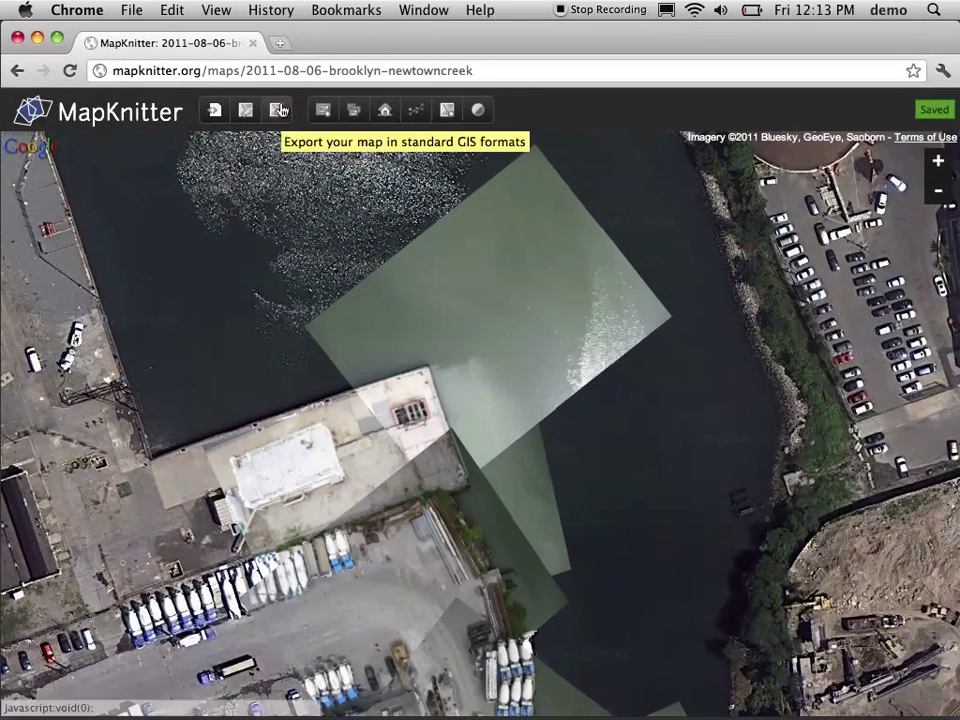
Step: Inspect the upper and lower overlays, then bring up the Upload an image dialog
click(422, 298)
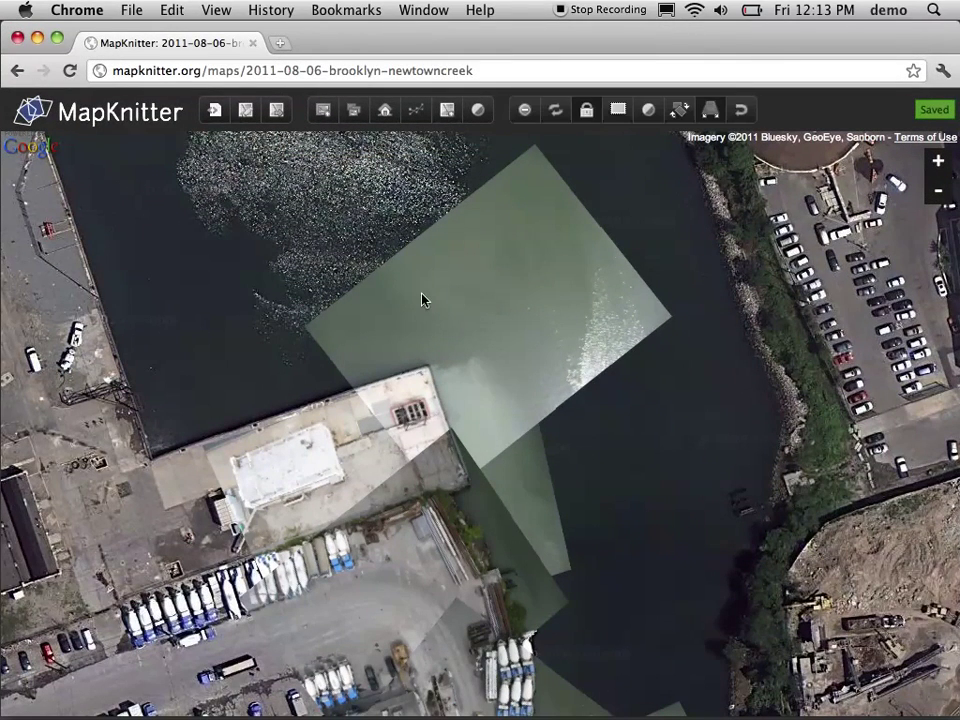
click(493, 551)
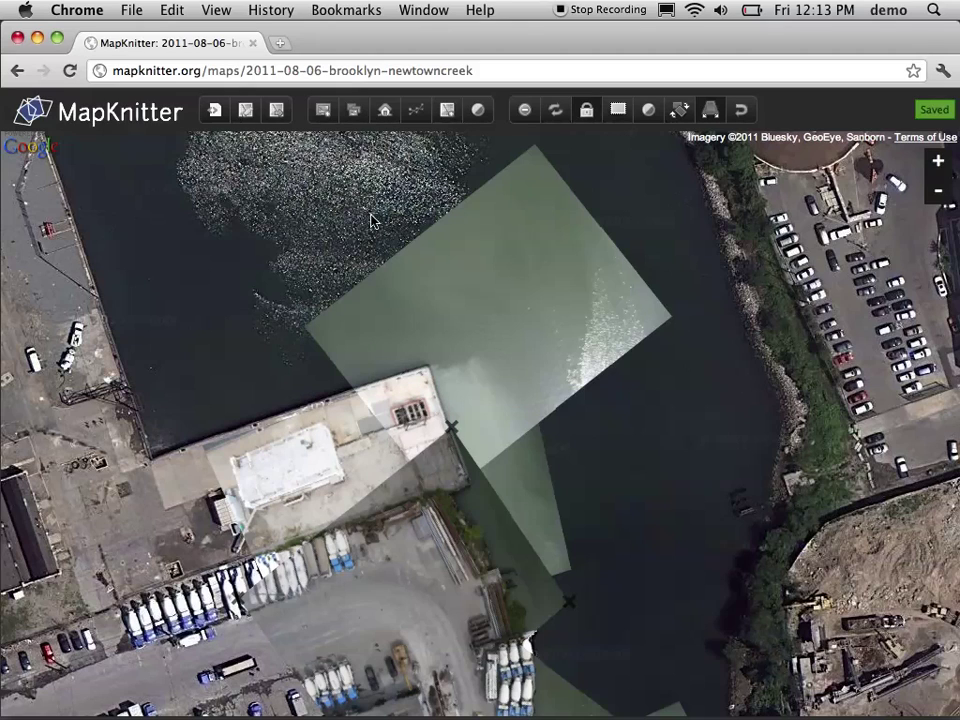
click(323, 112)
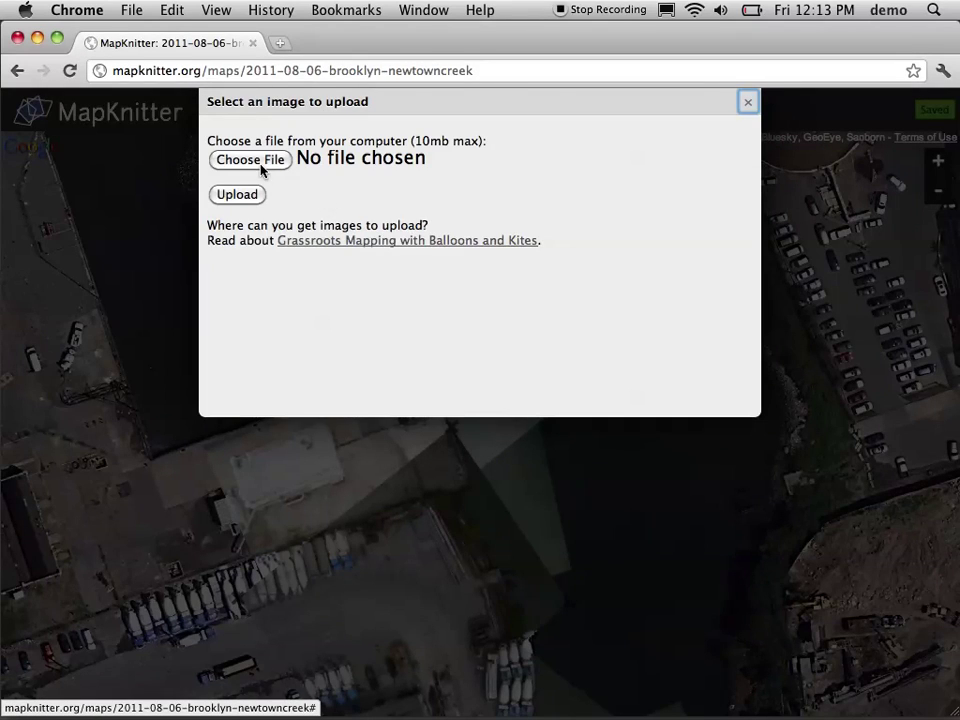
Step: Choose IMG_2801.jpeg from the Desktop and upload it to the brooklyn-newtowncreek map
click(266, 162)
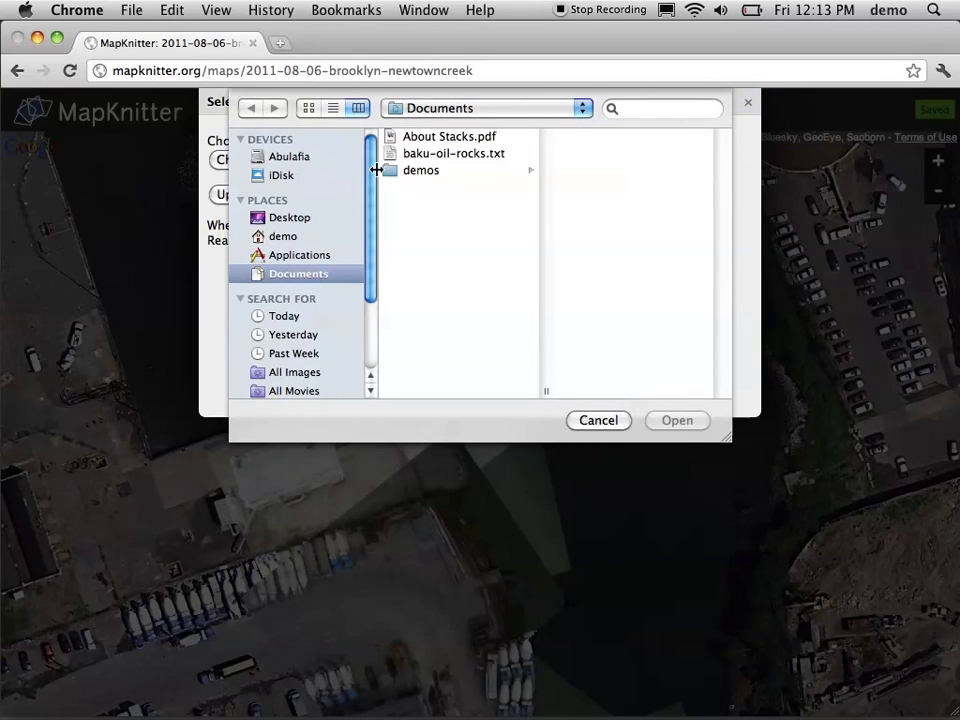
click(289, 217)
double_click(436, 137)
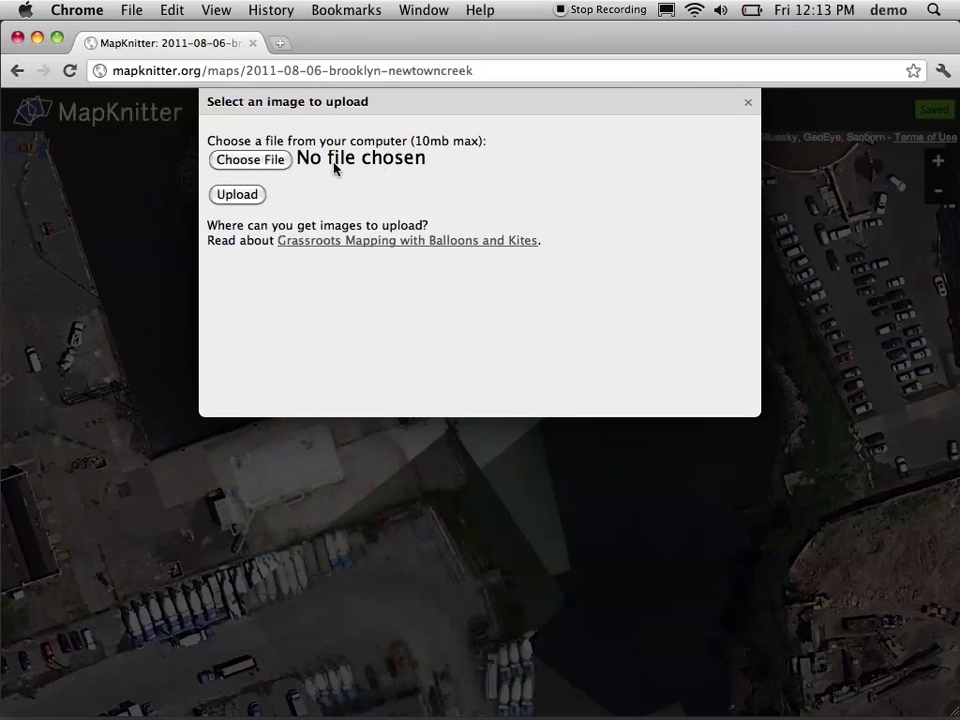
click(240, 195)
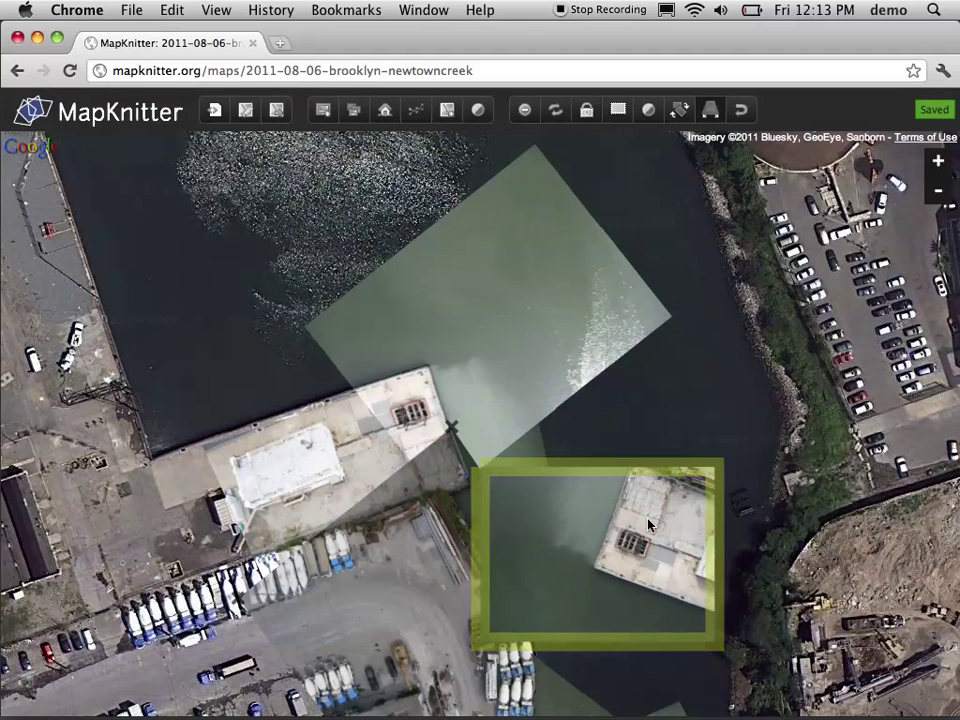
Step: Drag IMG_2801.jpeg onto the creek, then rotate and scale it to match the satellite pier
drag(648, 524, 200, 191)
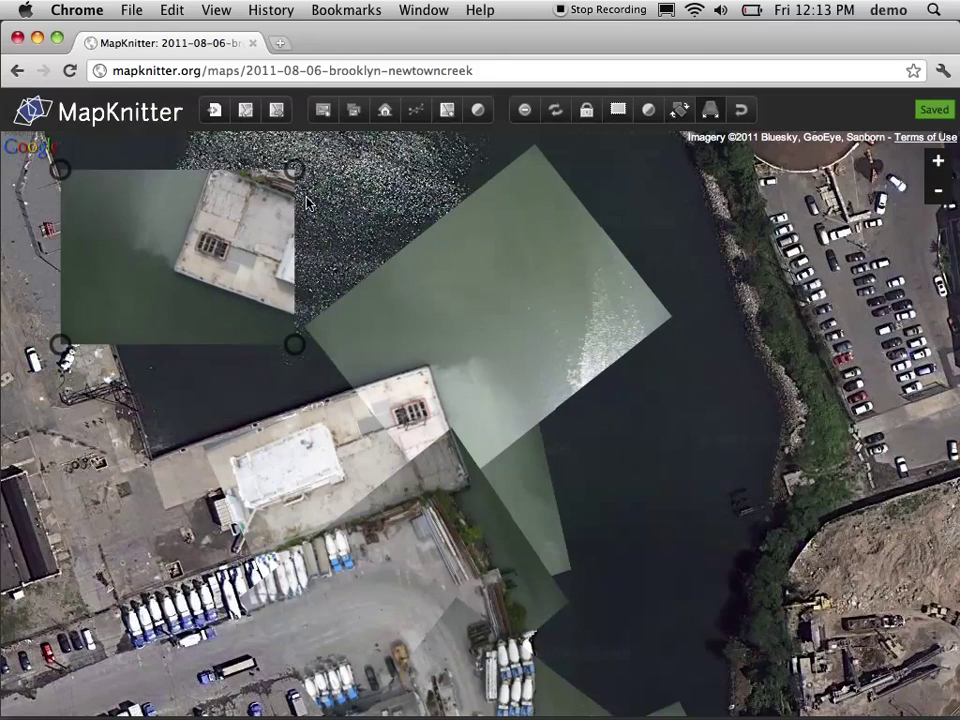
click(675, 117)
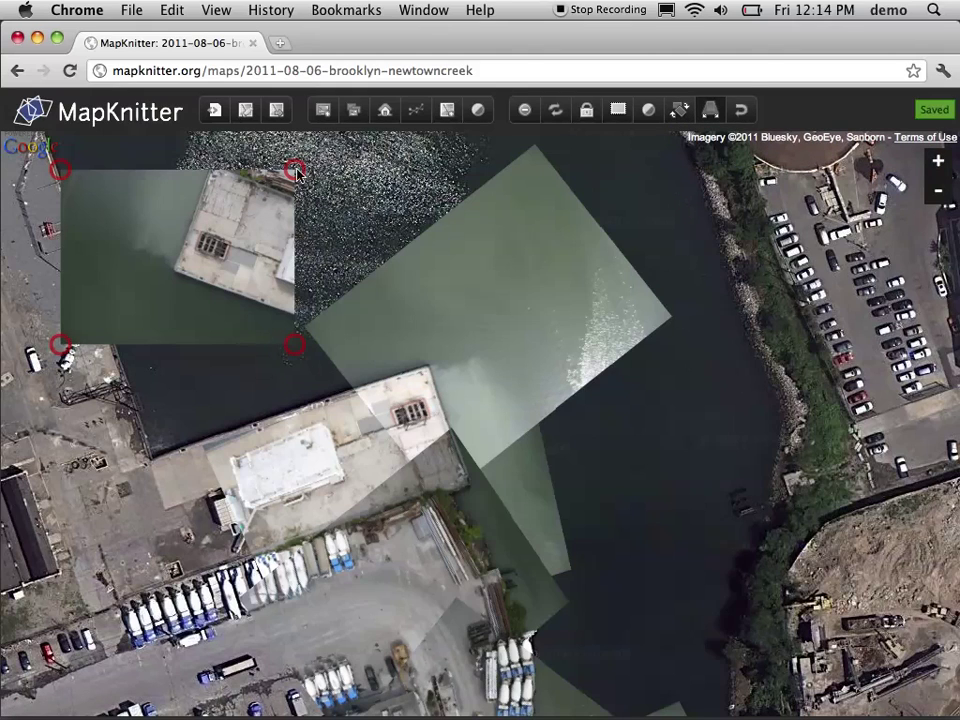
drag(294, 171, 311, 208)
drag(315, 300, 143, 415)
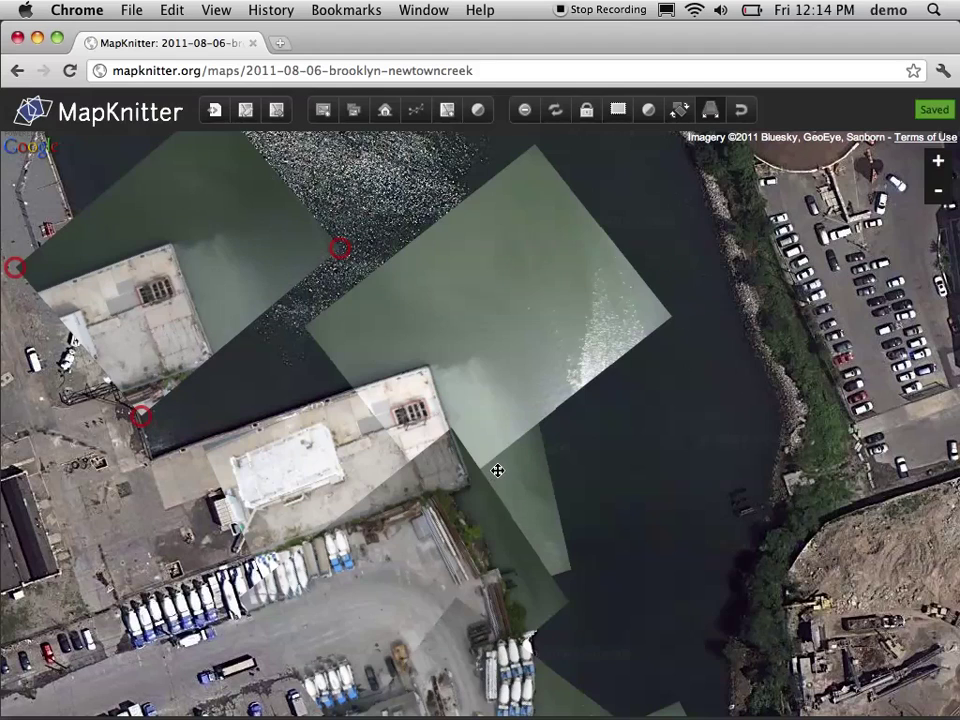
drag(497, 470, 438, 466)
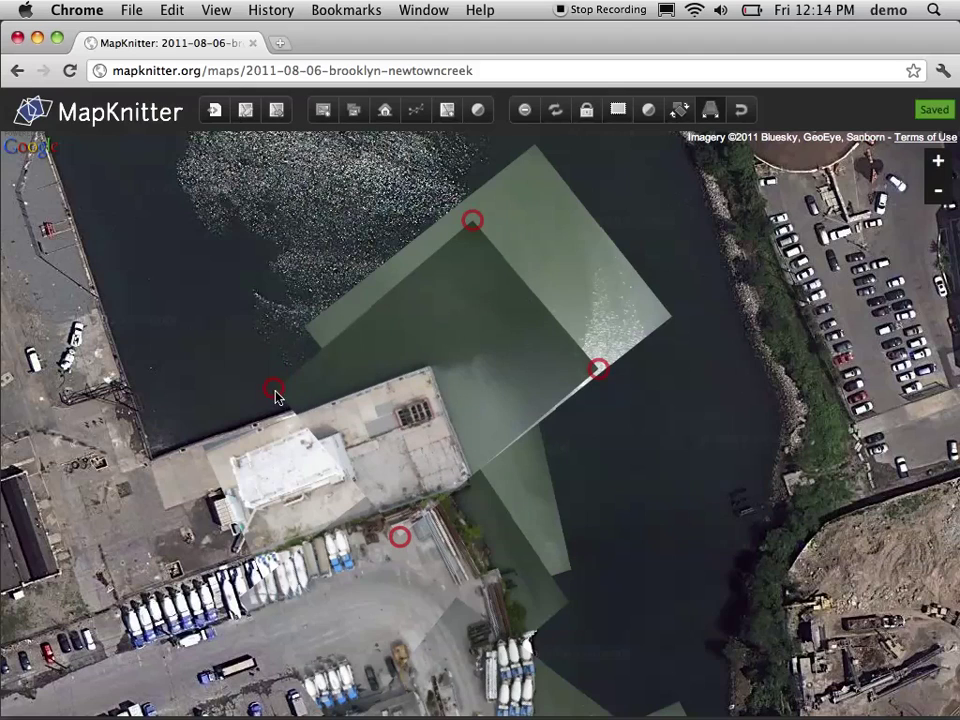
drag(272, 390, 268, 393)
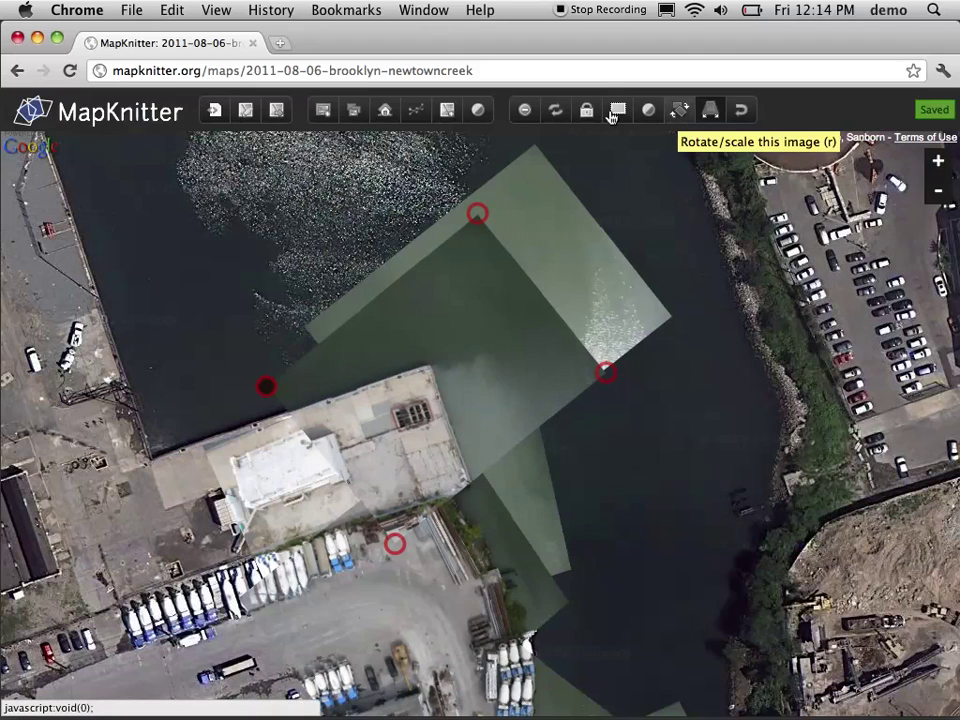
Step: Toggle the photo's red outline on and off several times
click(617, 111)
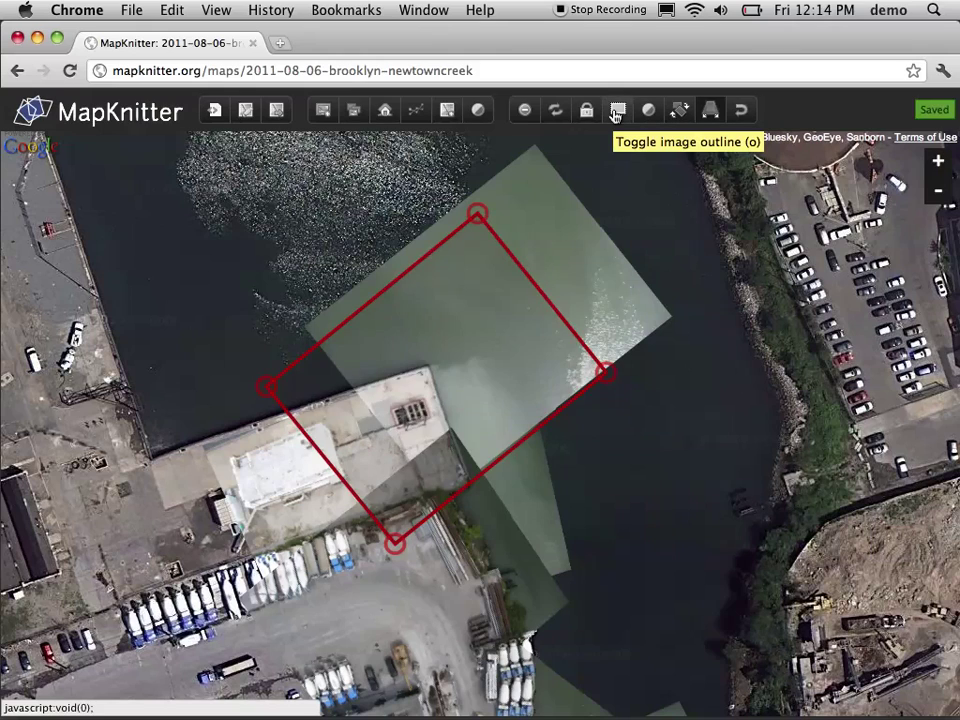
click(617, 111)
click(617, 111)
click(617, 111)
click(617, 111)
click(617, 111)
click(617, 111)
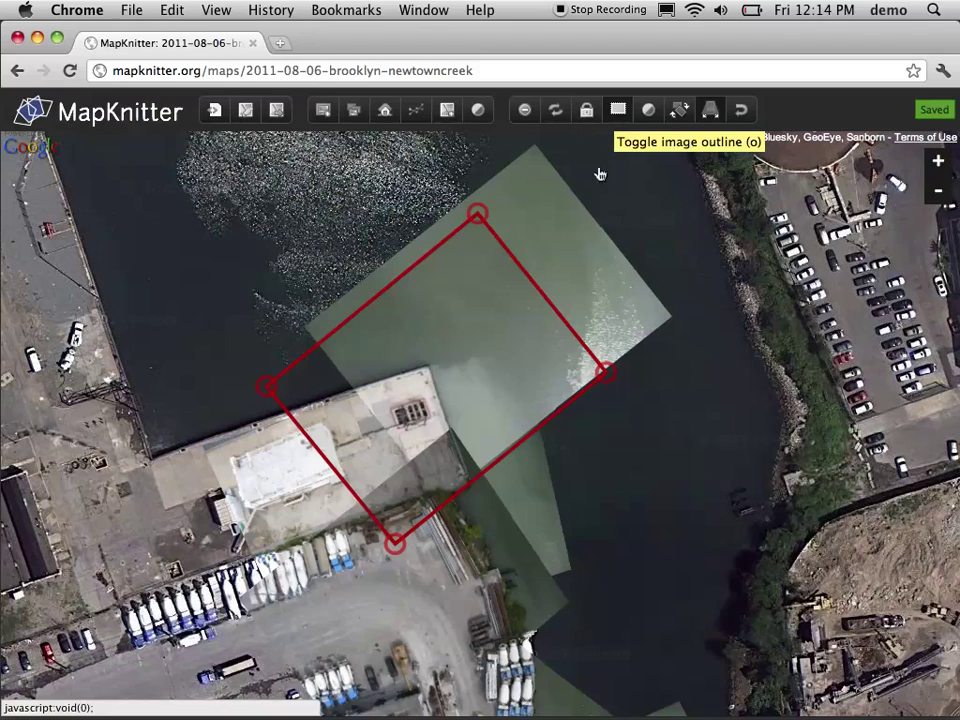
Step: Show the lower overlay as an outline, then reselect the newly aligned photo
click(587, 286)
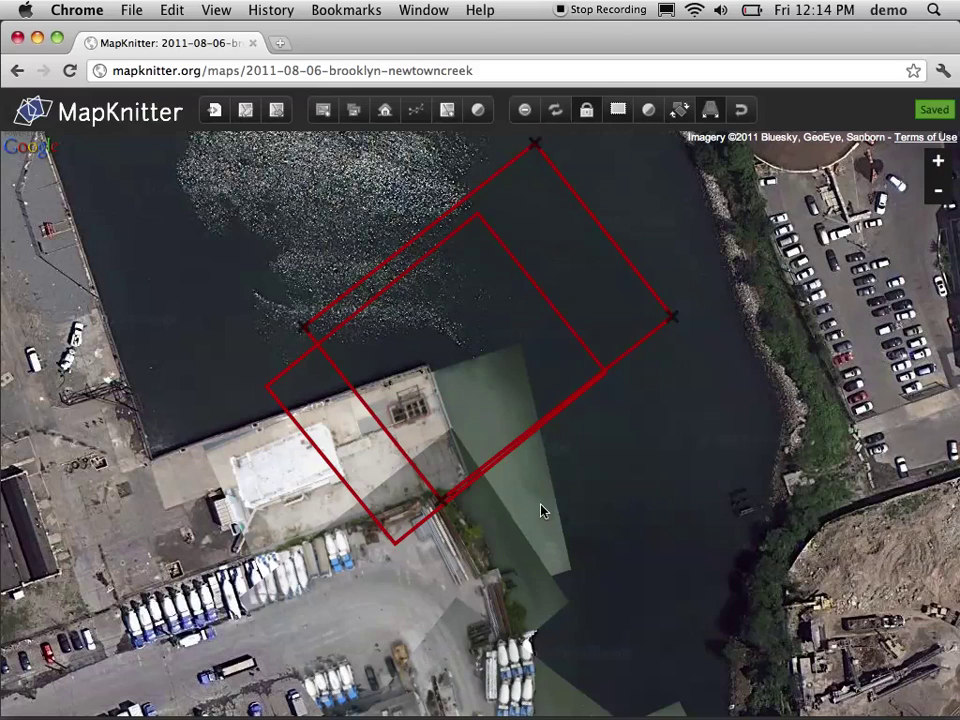
click(540, 511)
key(o)
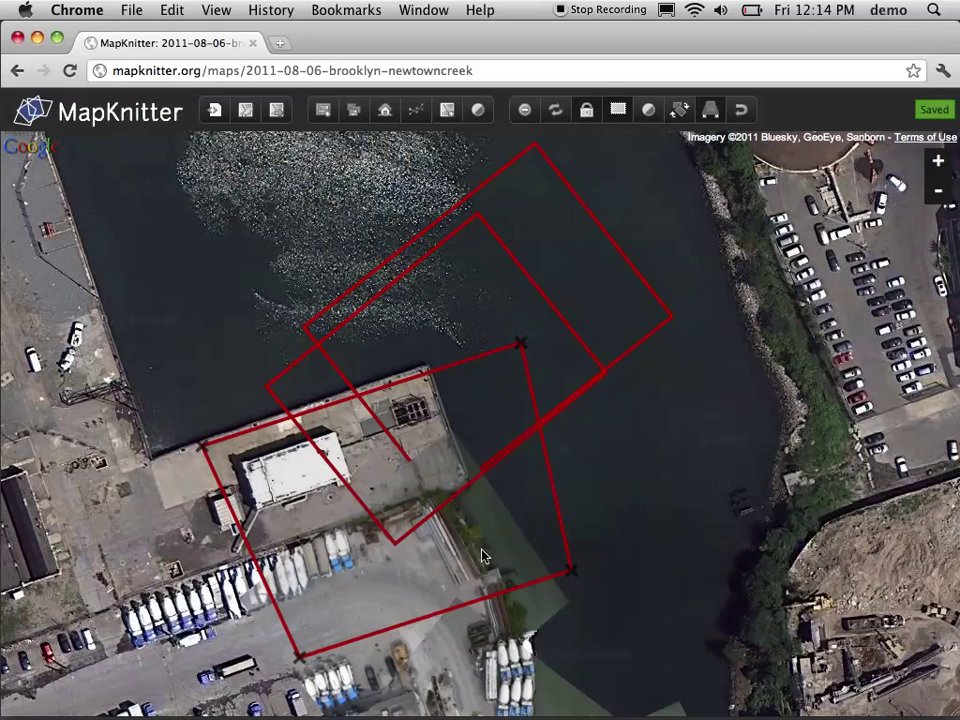
drag(533, 597, 500, 640)
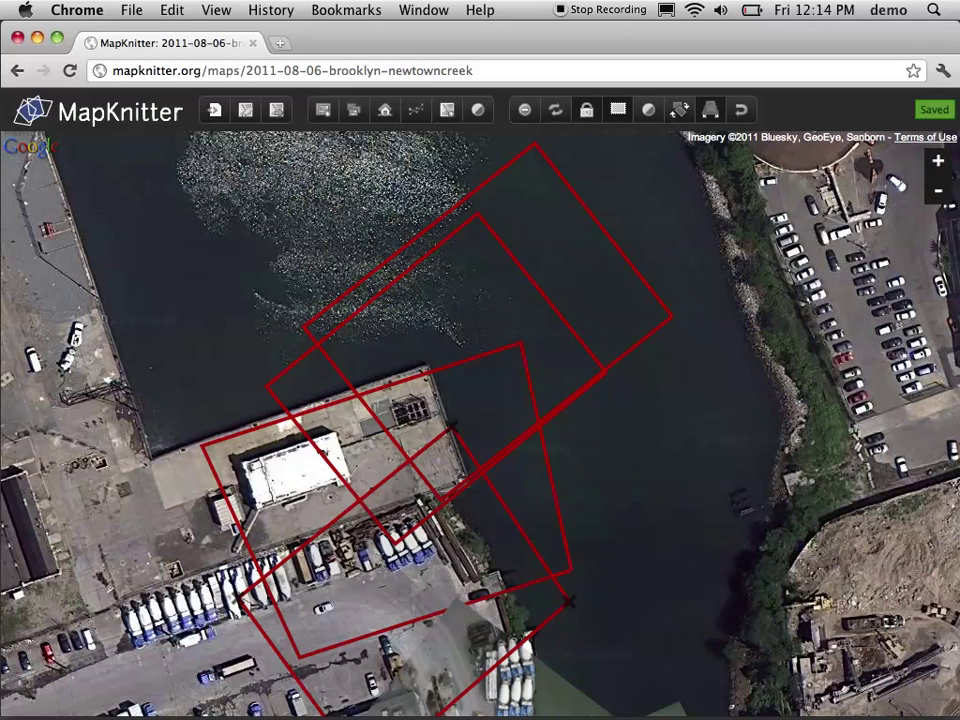
click(324, 383)
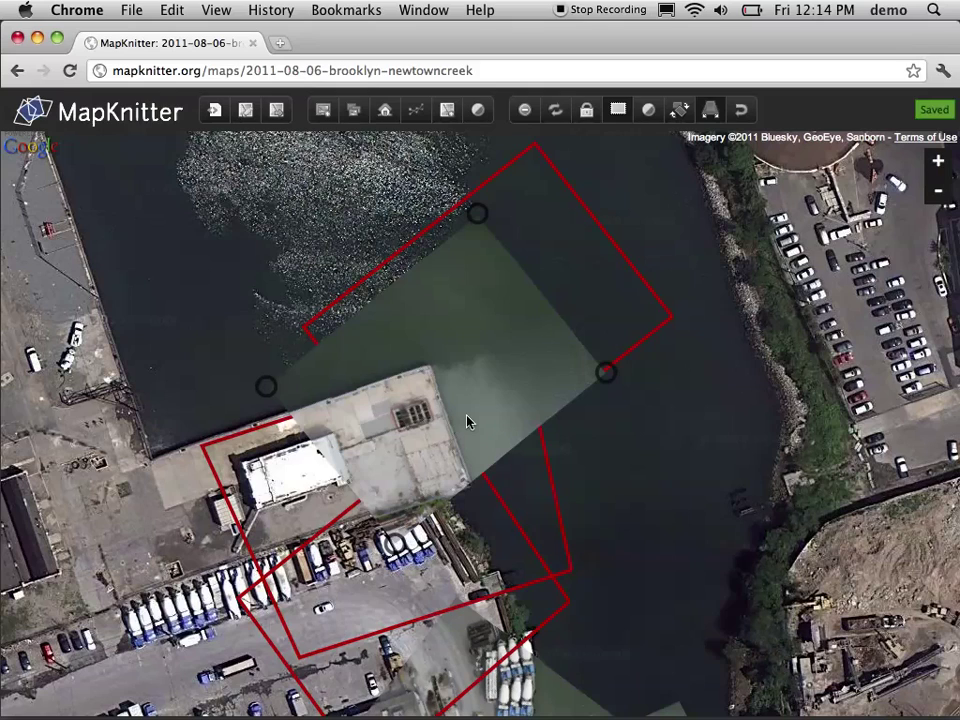
Step: Nudge the photo over the pier and toggle its transparency to compare with the satellite view
drag(466, 421, 466, 417)
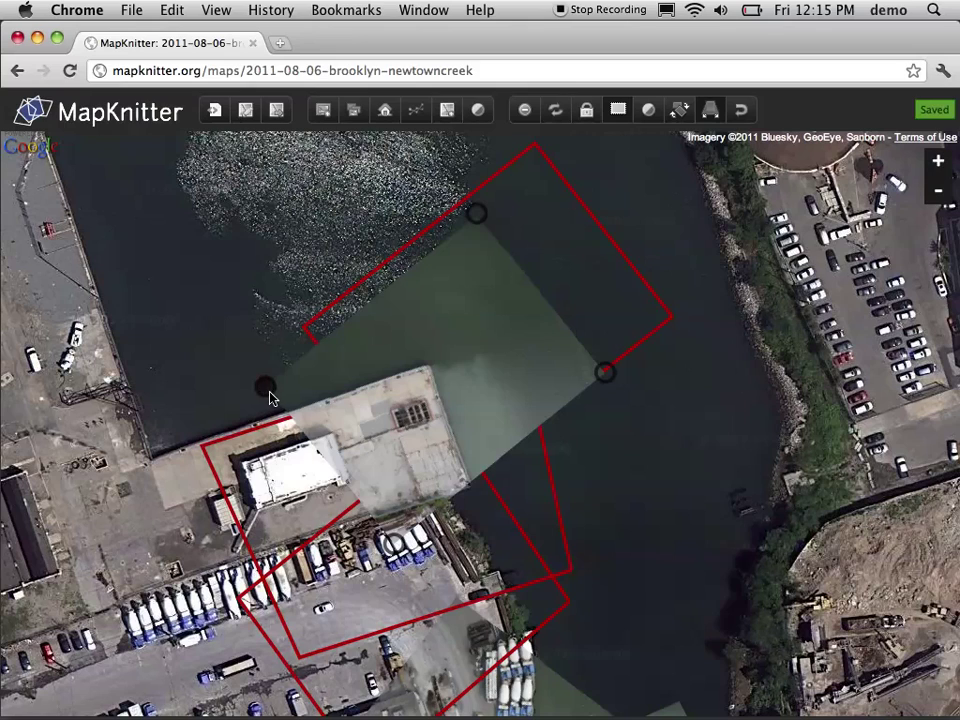
key(o)
key(o)
key(o)
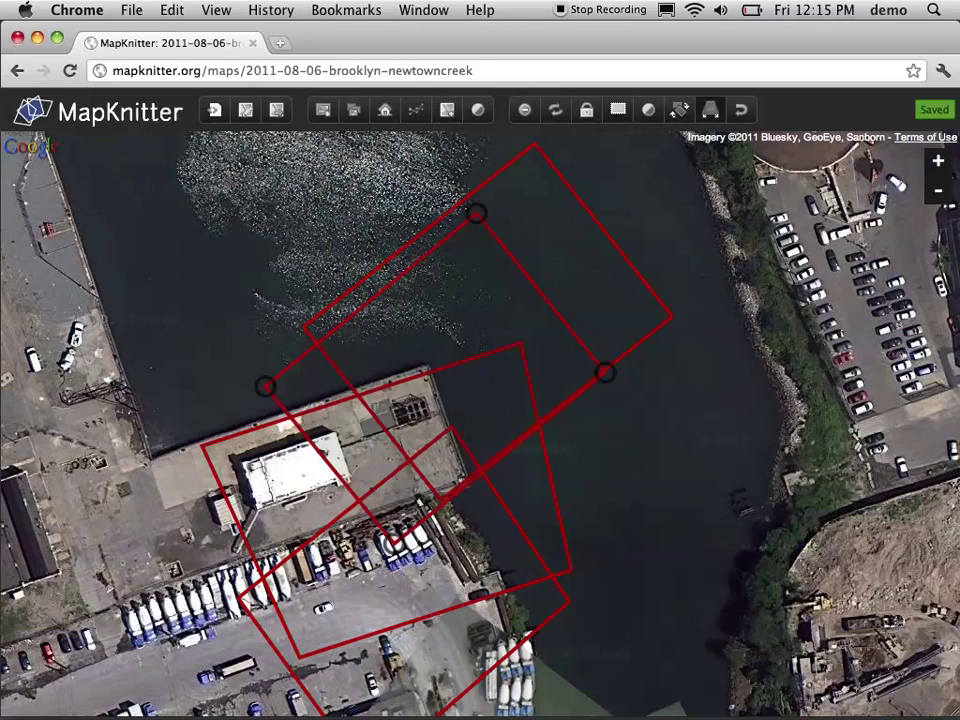
key(o)
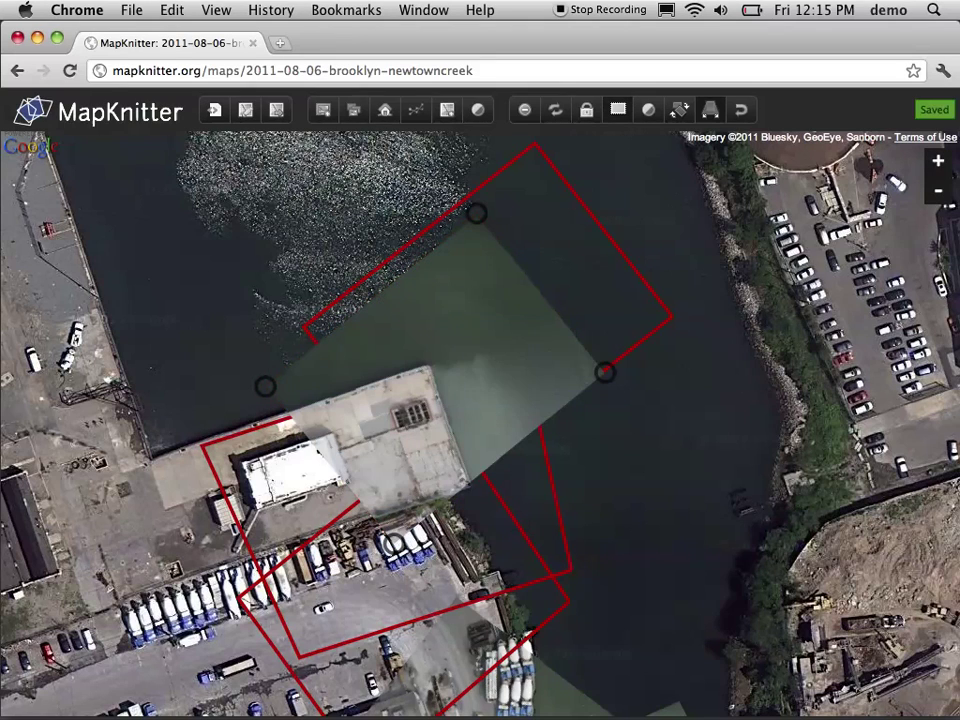
key(o)
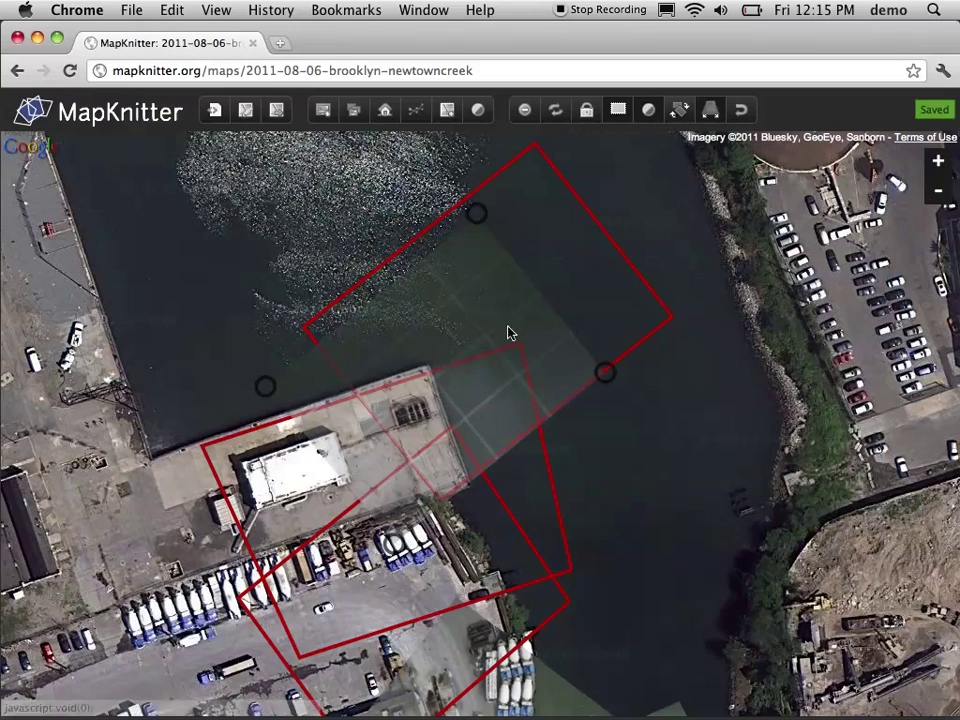
Step: Refine the warp by nudging the photo's right and top corner handles
click(605, 373)
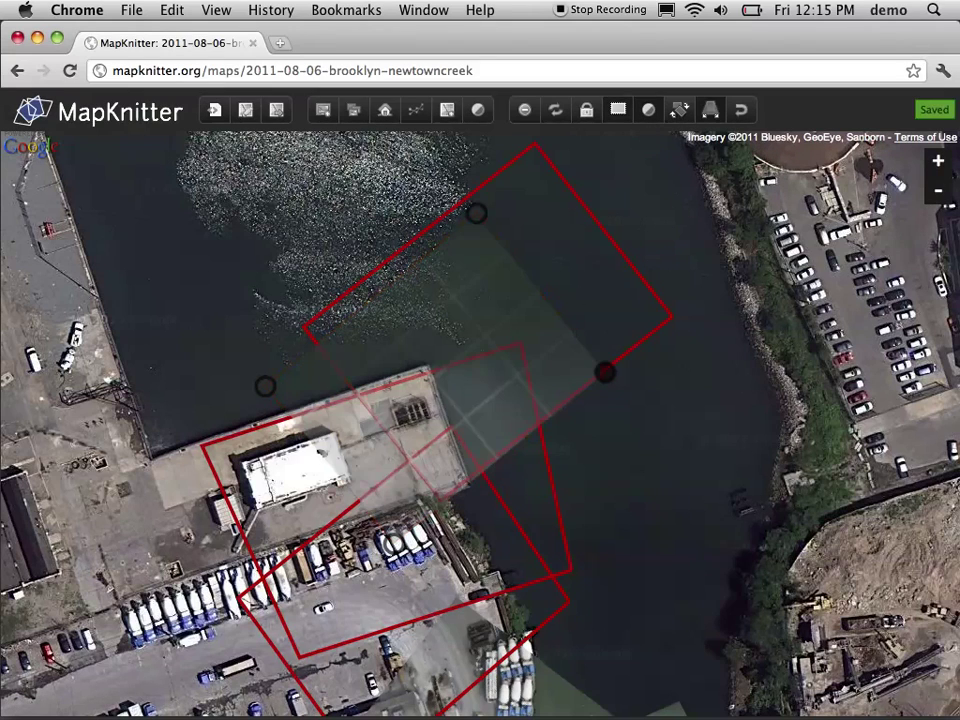
drag(605, 373, 602, 368)
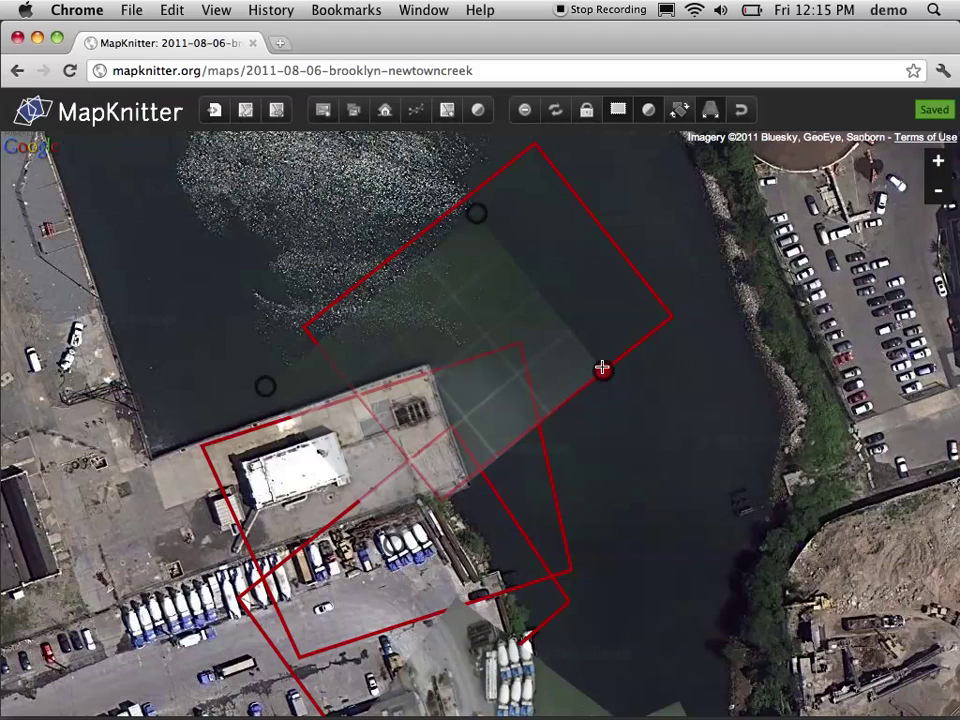
click(478, 214)
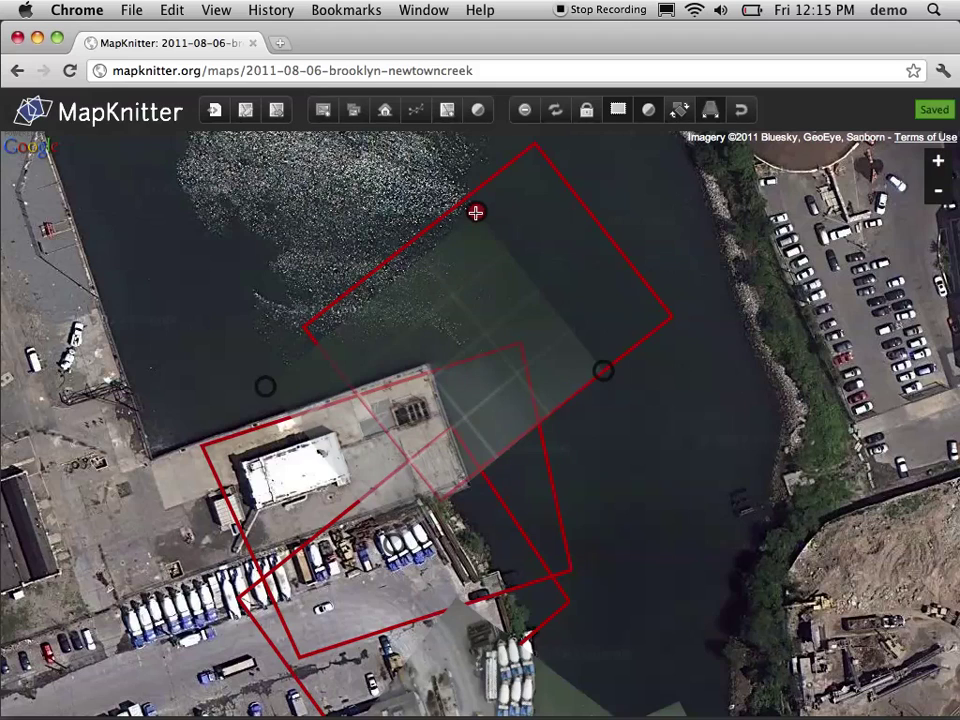
drag(478, 214, 476, 210)
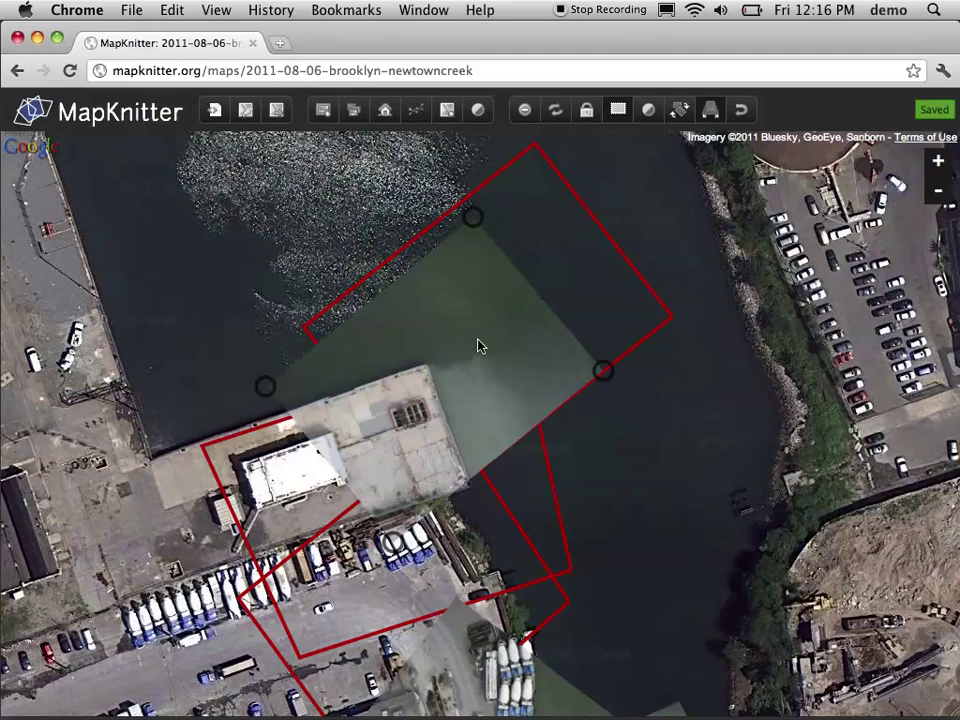
Step: Lock the aligned photo in place and inspect the neighbouring overlays
click(586, 108)
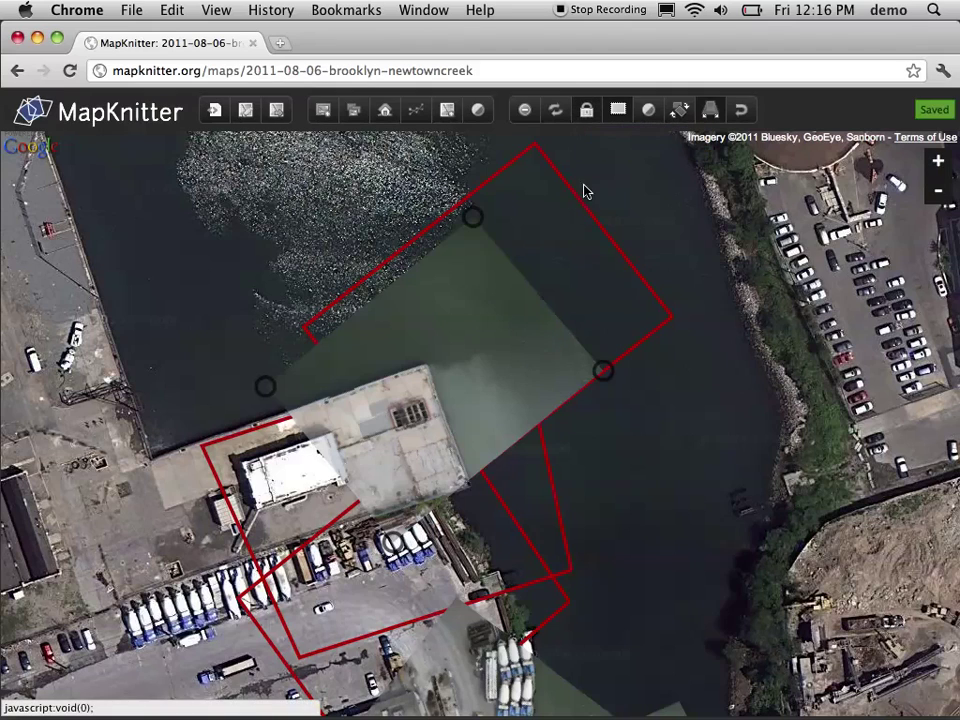
click(570, 261)
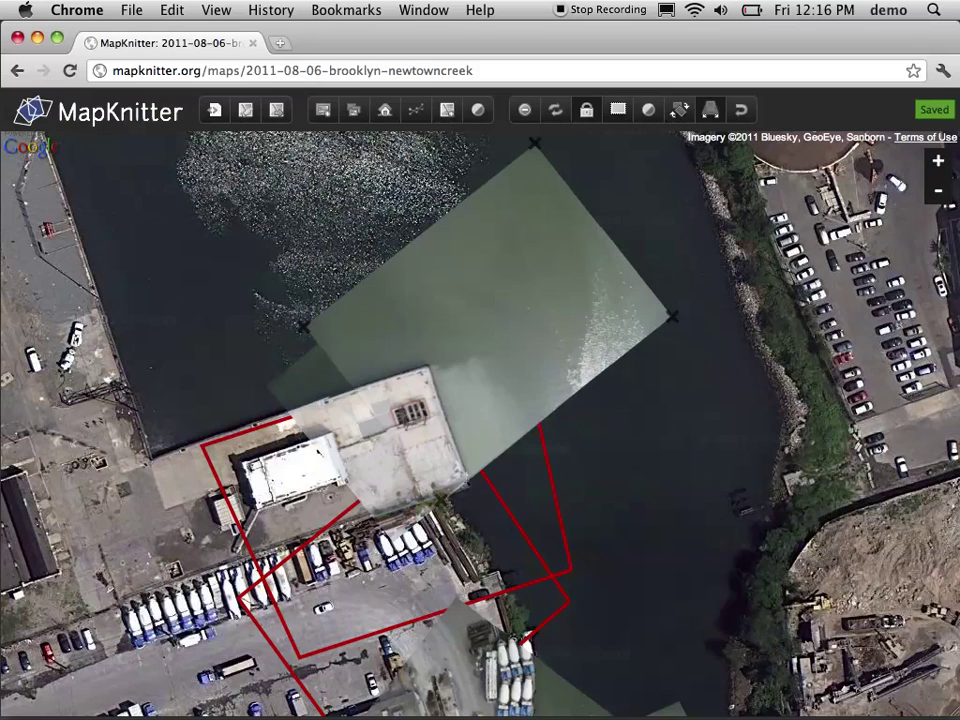
click(334, 517)
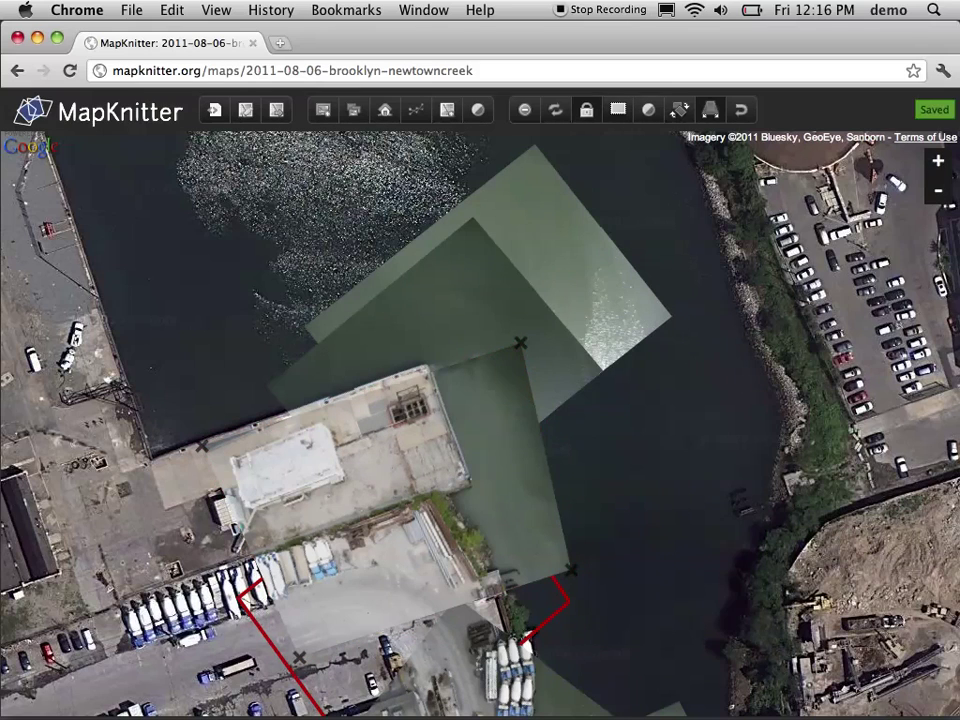
click(459, 547)
Step: Deselect every overlay, leaving the map to autosave
click(603, 485)
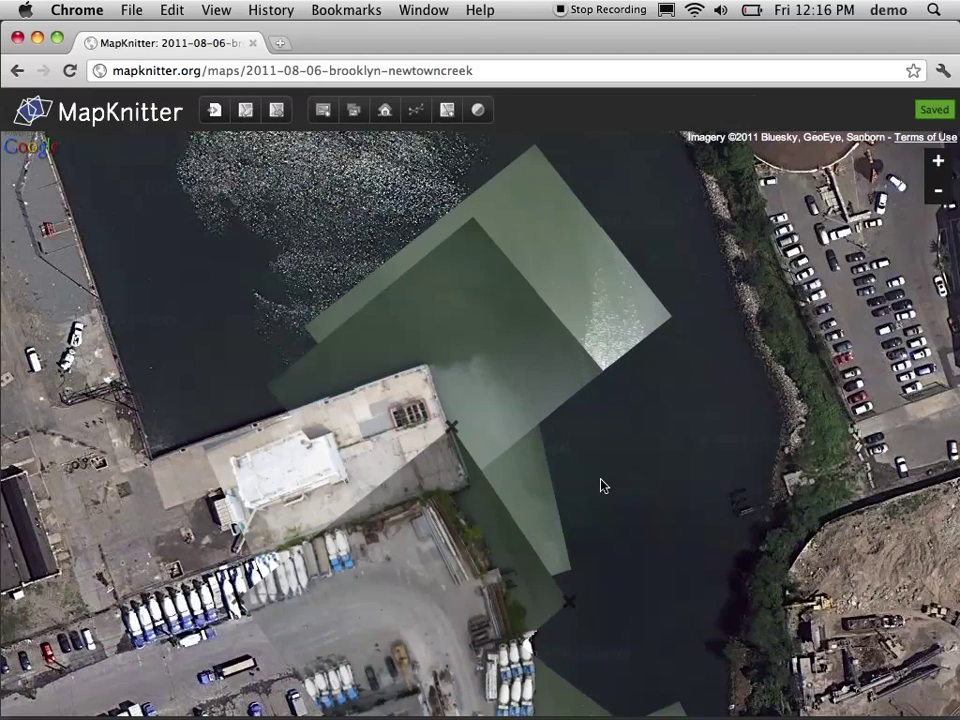
click(288, 480)
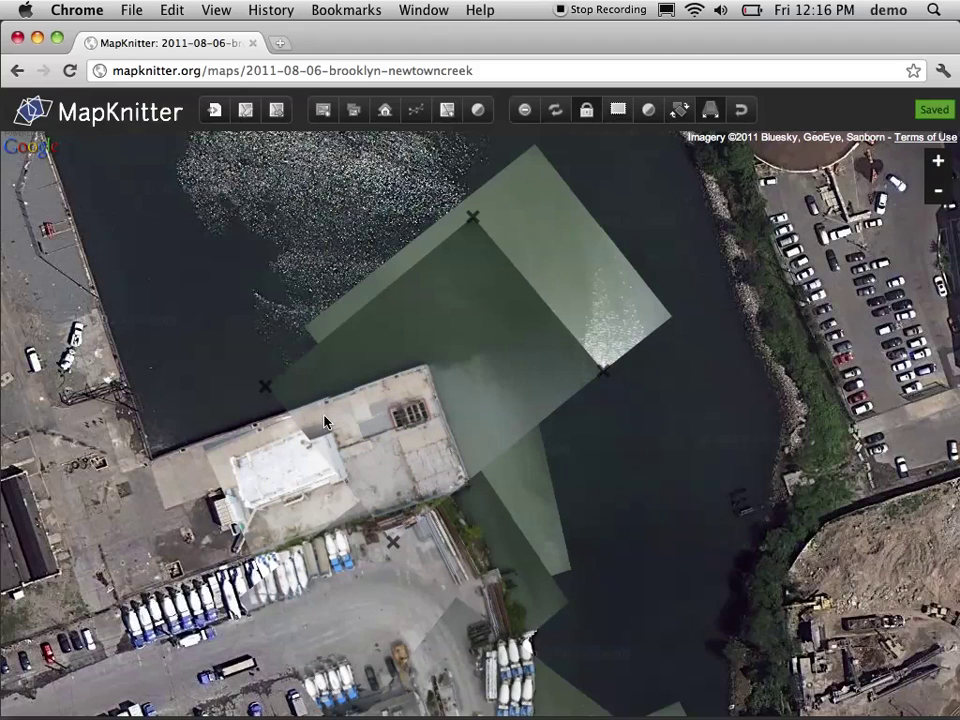
click(253, 358)
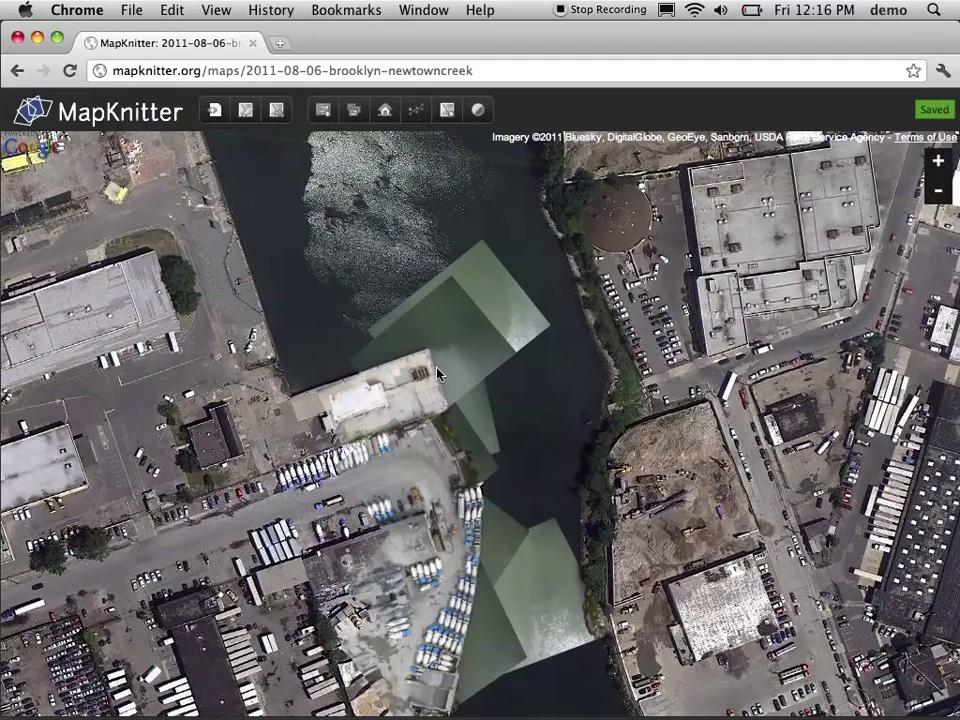
click(283, 114)
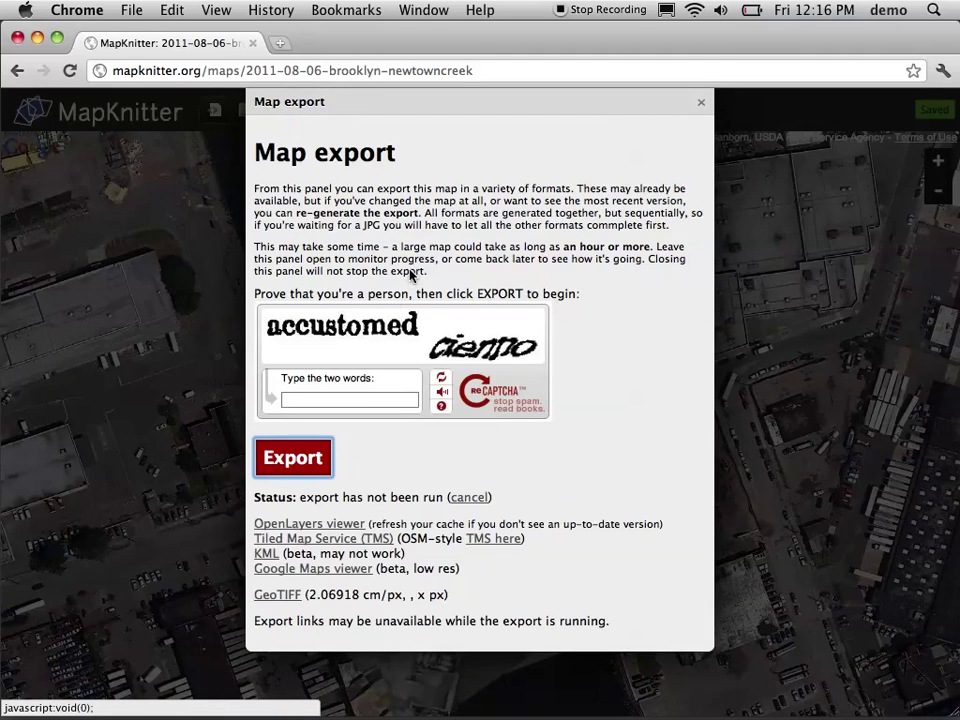
click(367, 398)
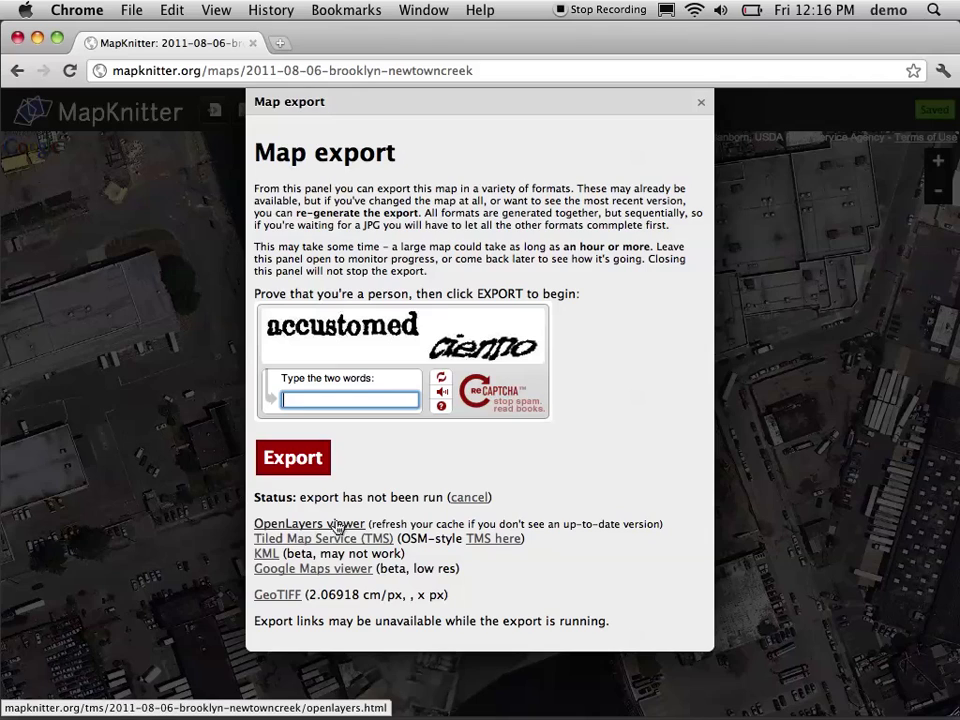
click(745, 341)
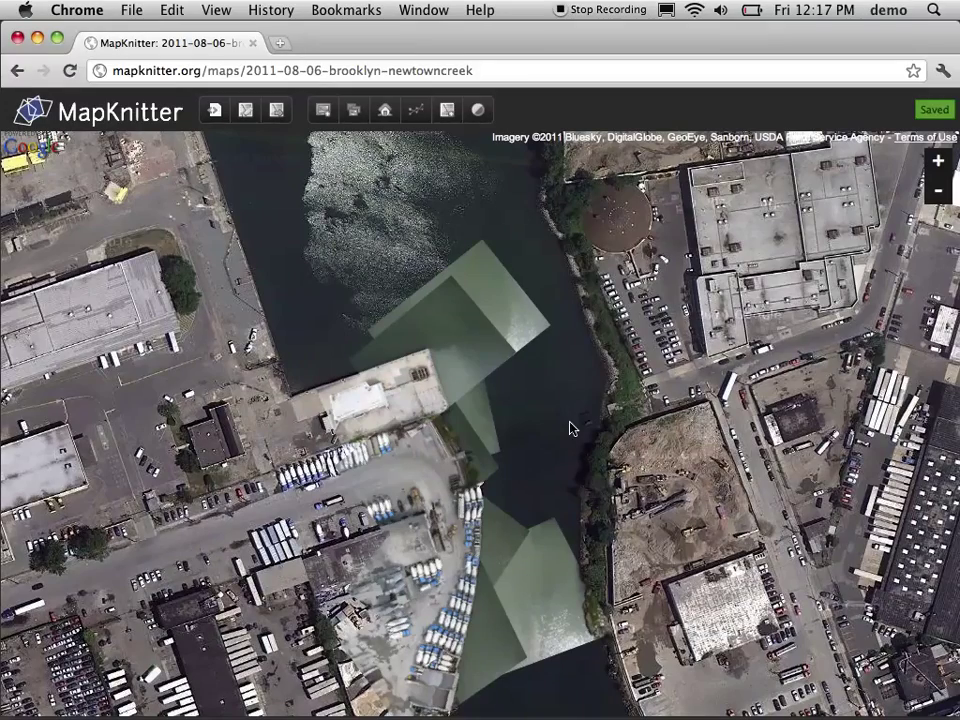
drag(566, 426, 541, 410)
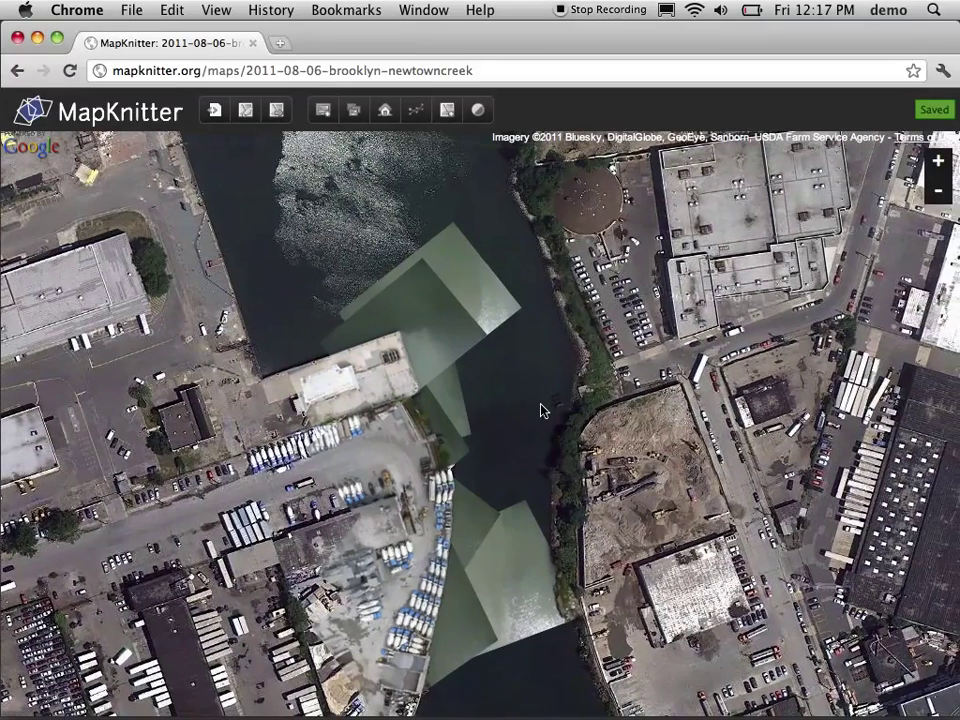